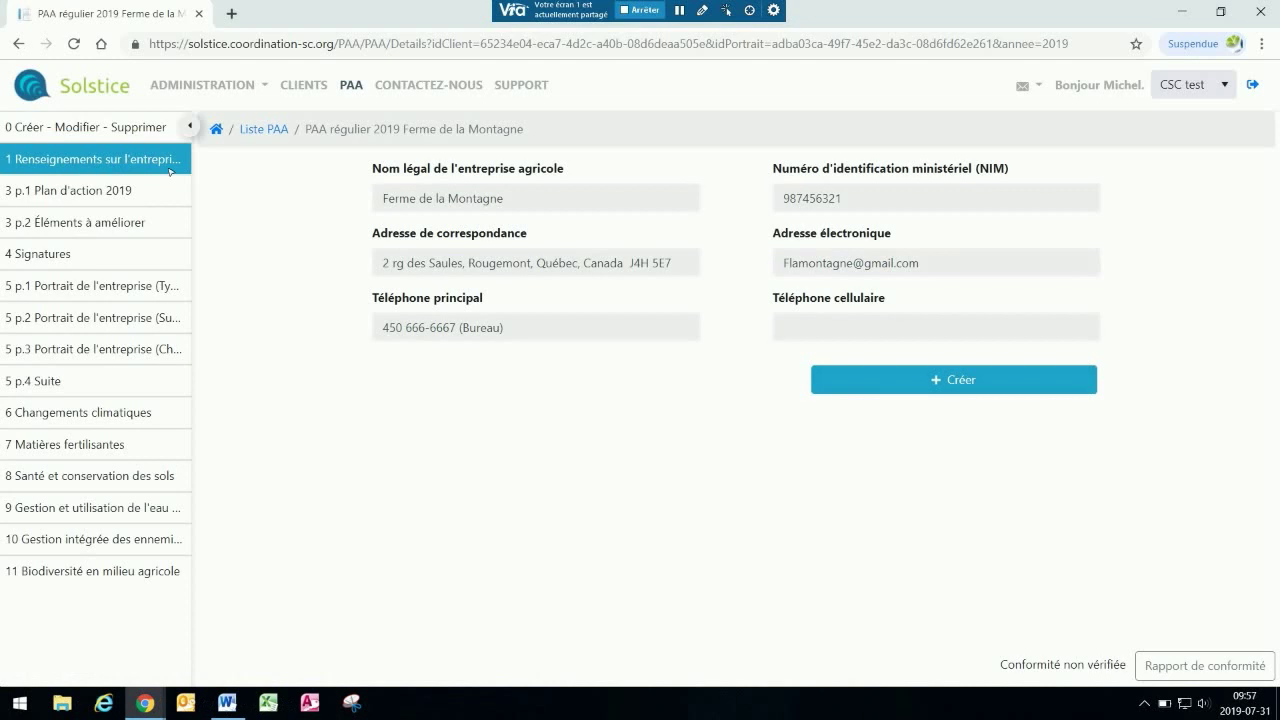
- Open the 3 p.1 Plan d'action 2019 section and collapse the side navigation to section numbers
left_click(99, 185)
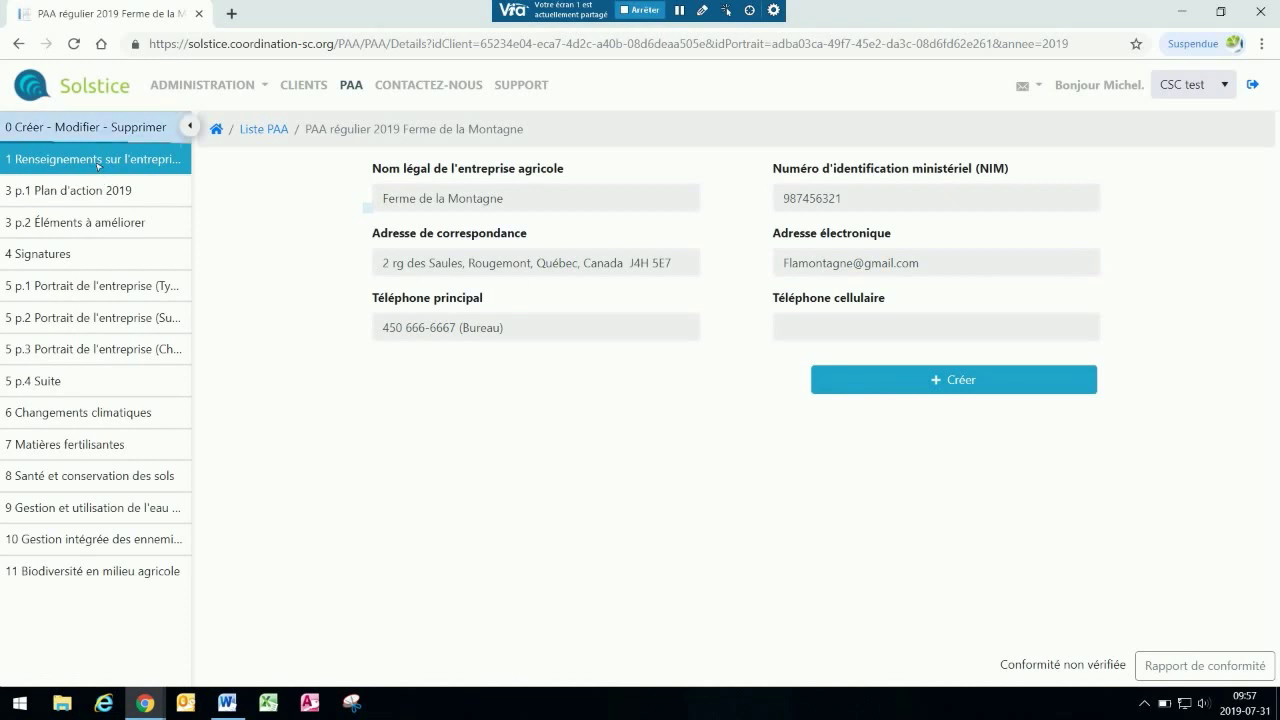
left_click(190, 129)
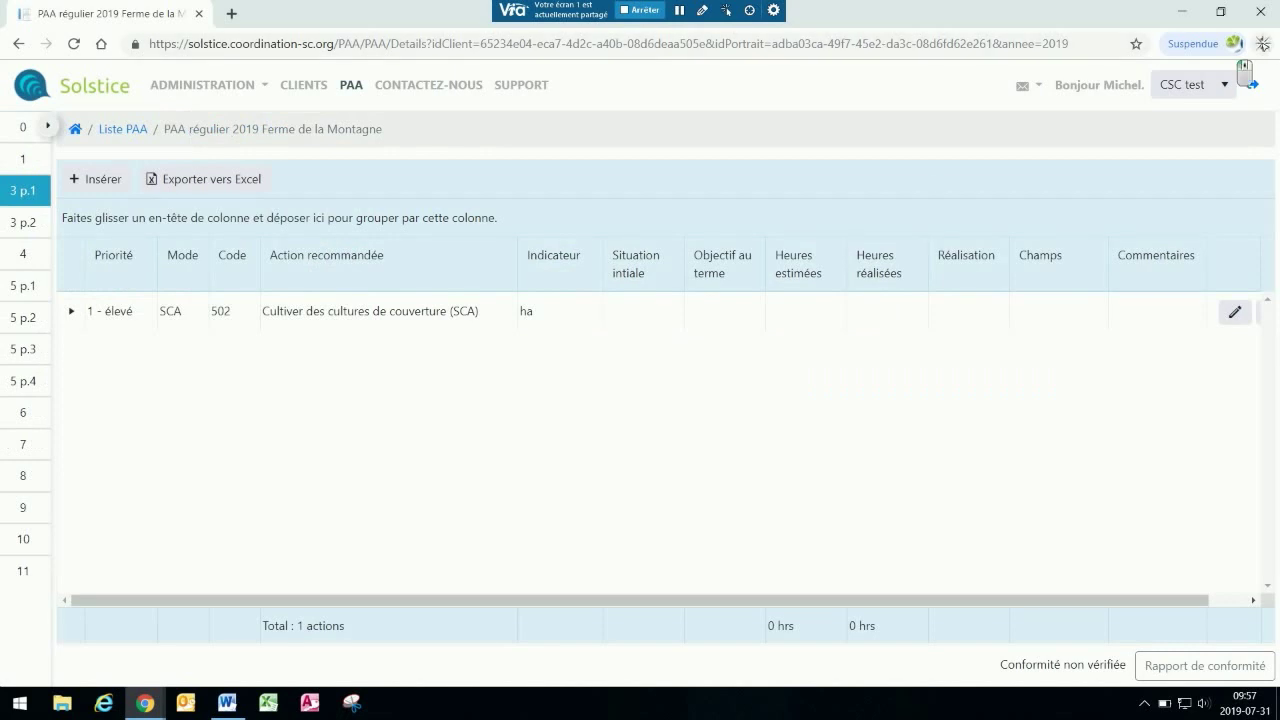
- Zoom the page out to fit every action plan column, and restore the original zoom
left_click(1261, 43)
left_click(1147, 208)
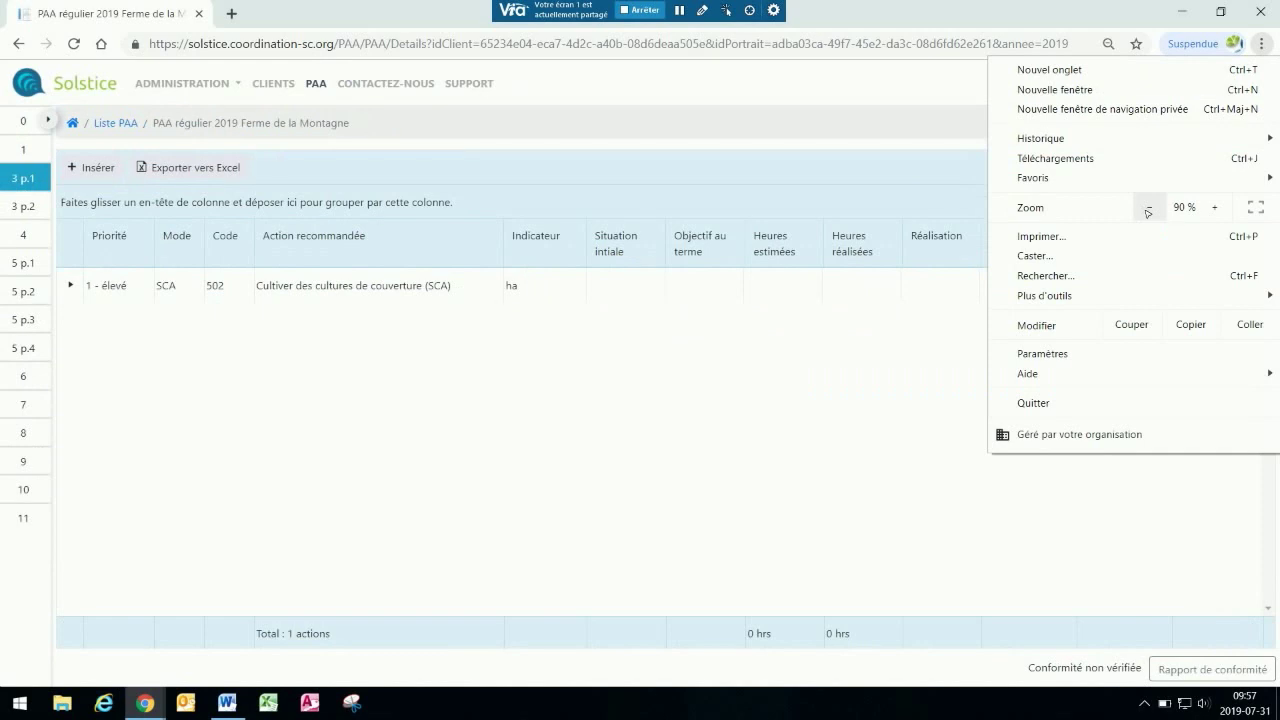
left_click(1147, 208)
left_click(798, 324)
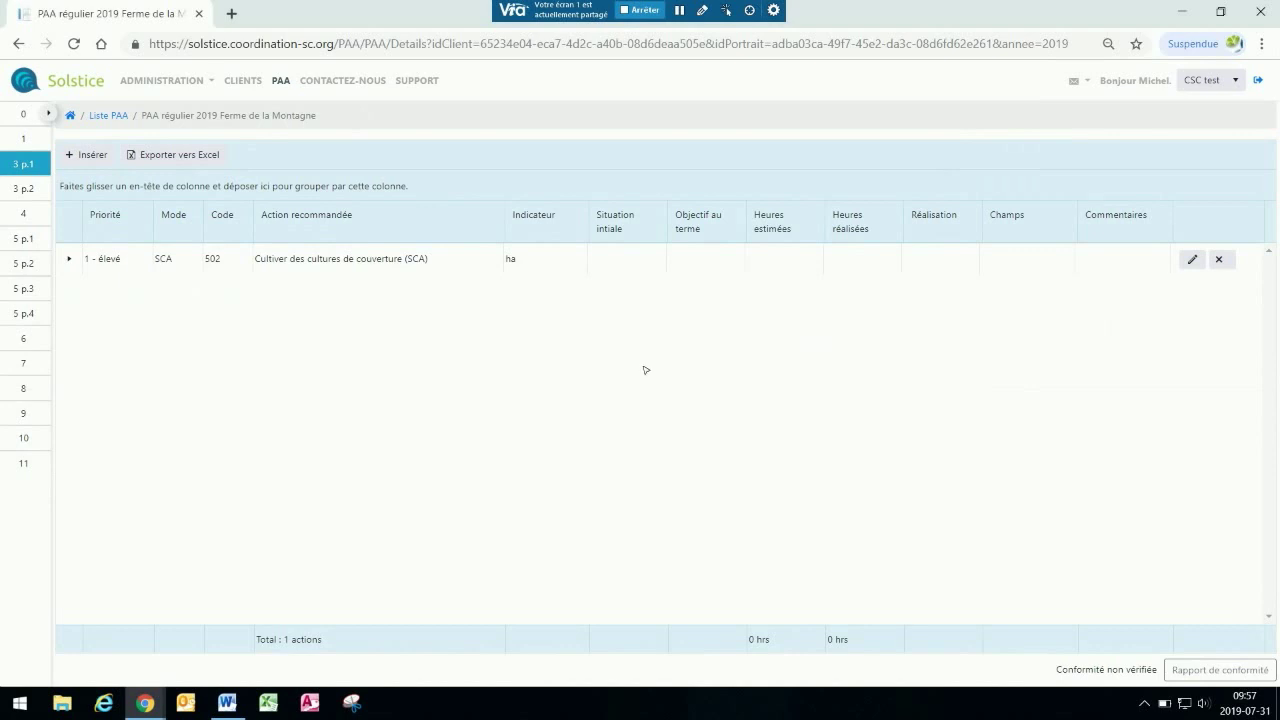
scroll(646, 370, "up", 1)
scroll(646, 370, "up", 1)
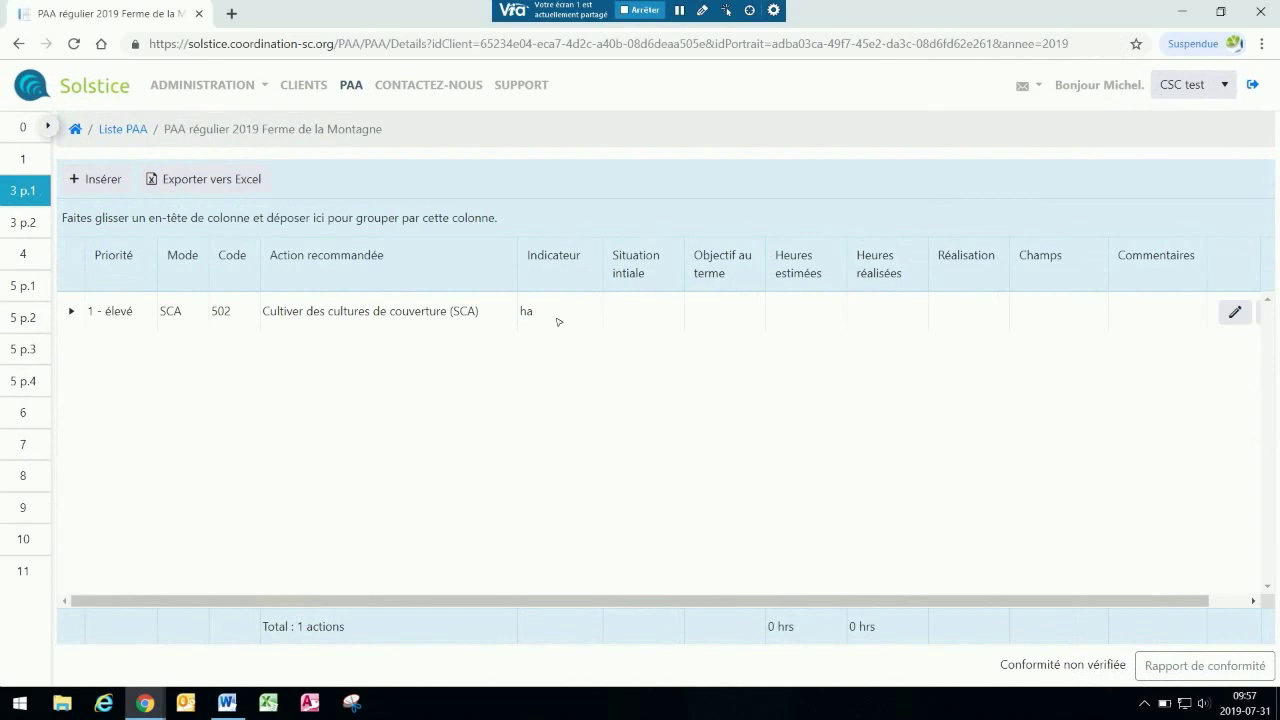
- Narrow the Action recommandée column of the action plan table
left_click_drag(517, 271, 490, 272)
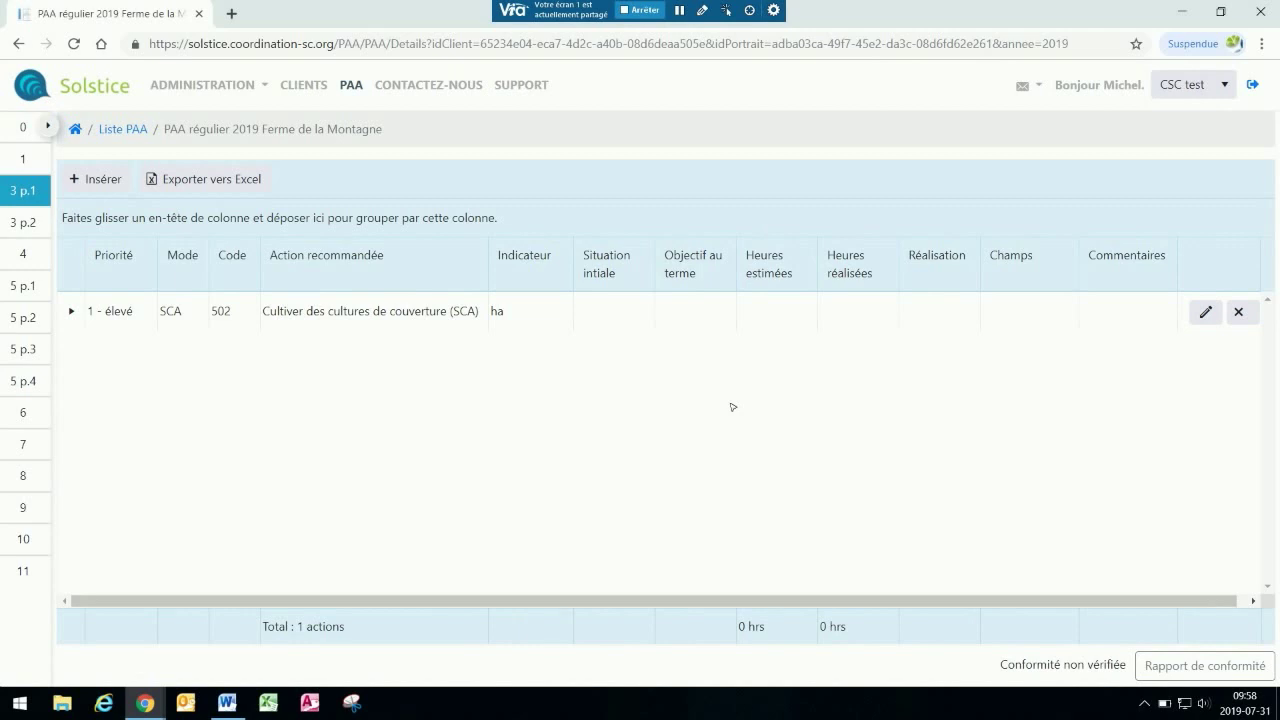
- Edit the action 502 row, setting Réalisation and Heures réalisées to 0 and Heures estimées to 10
left_click(1205, 313)
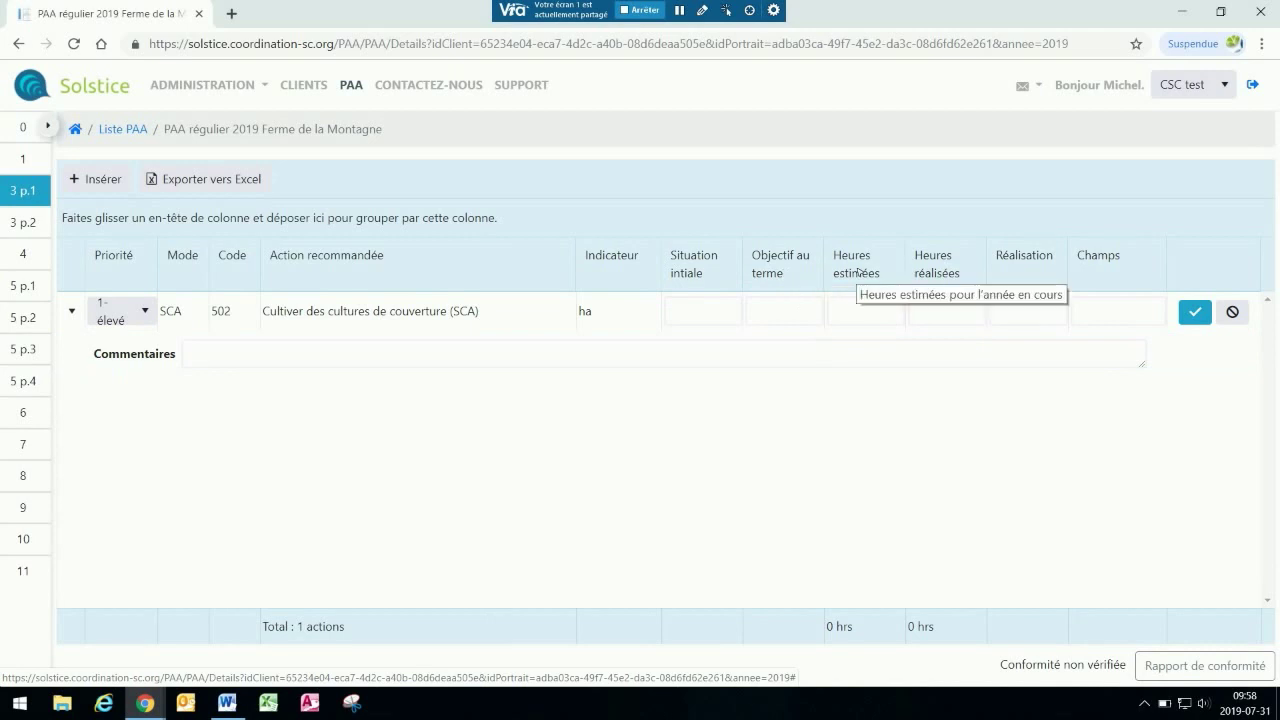
left_click(820, 298)
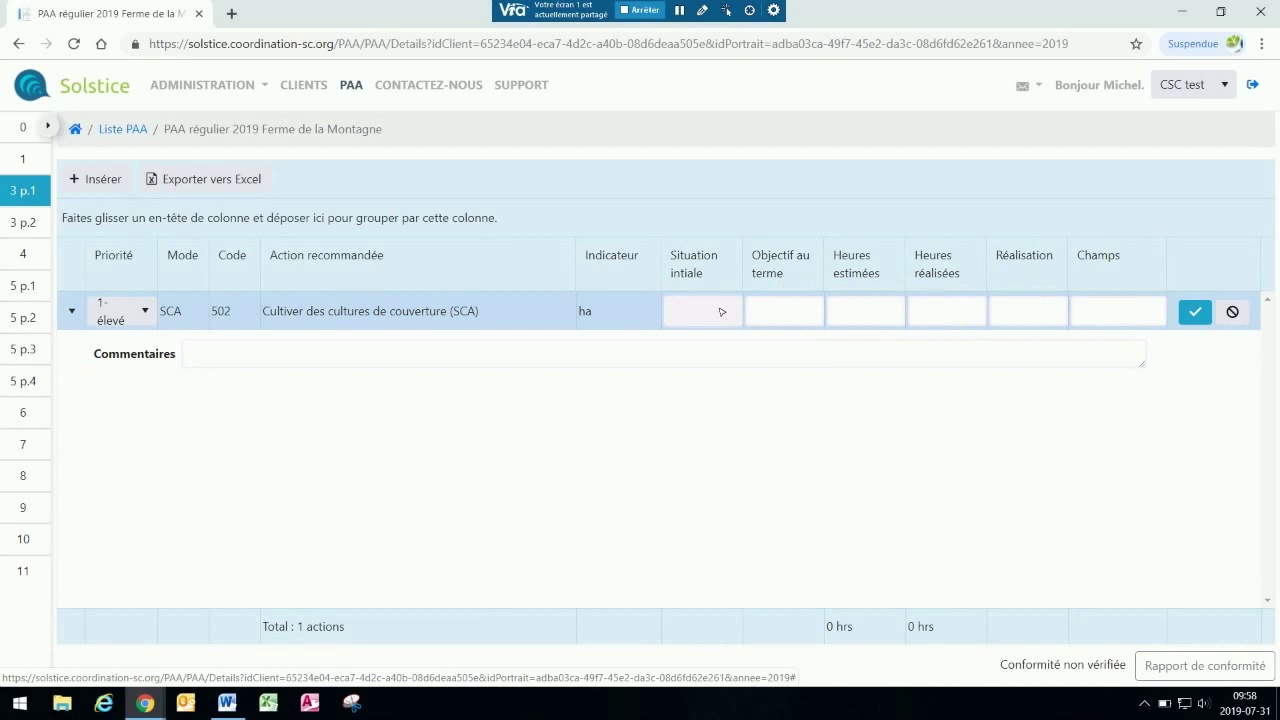
left_click(749, 320)
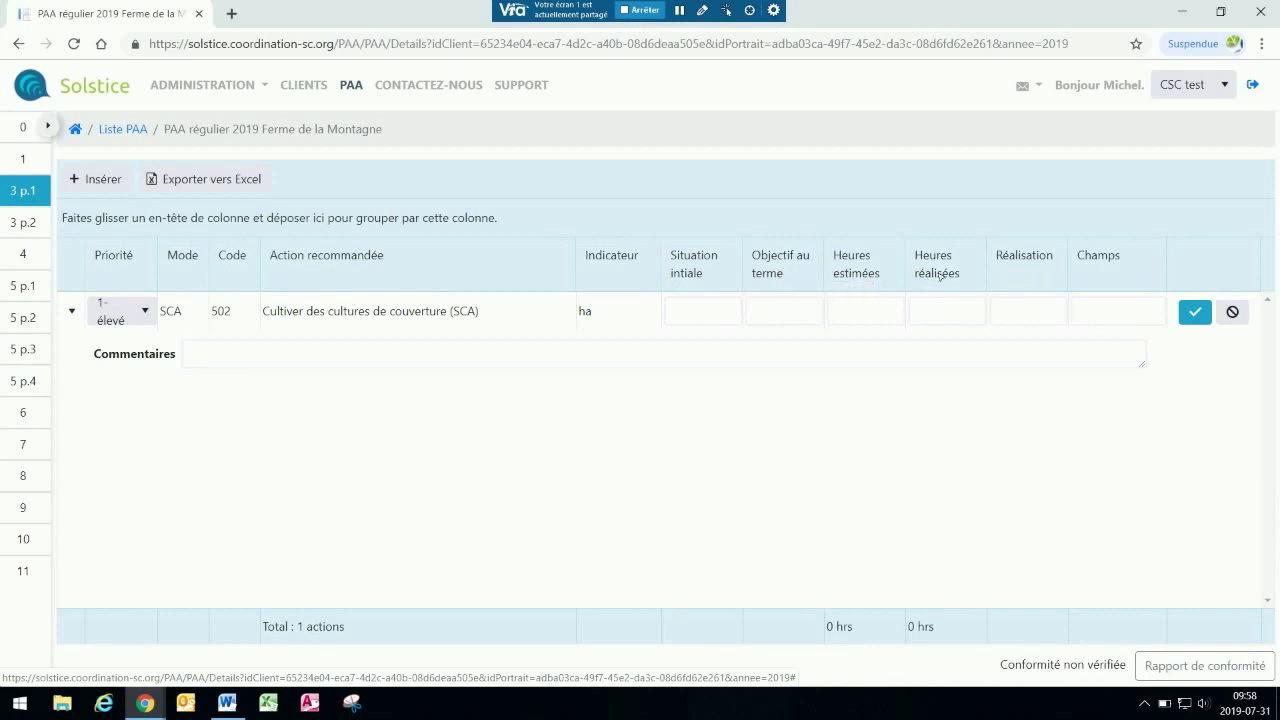
left_click(1024, 310)
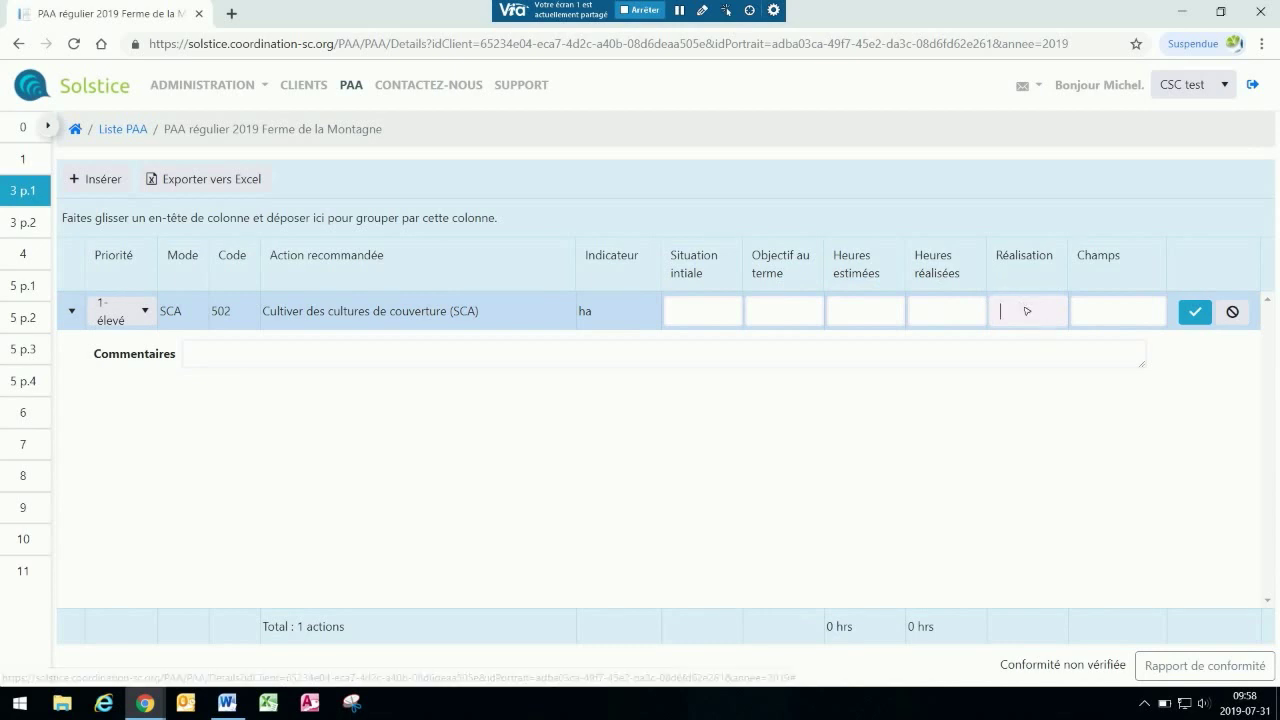
left_click(939, 316)
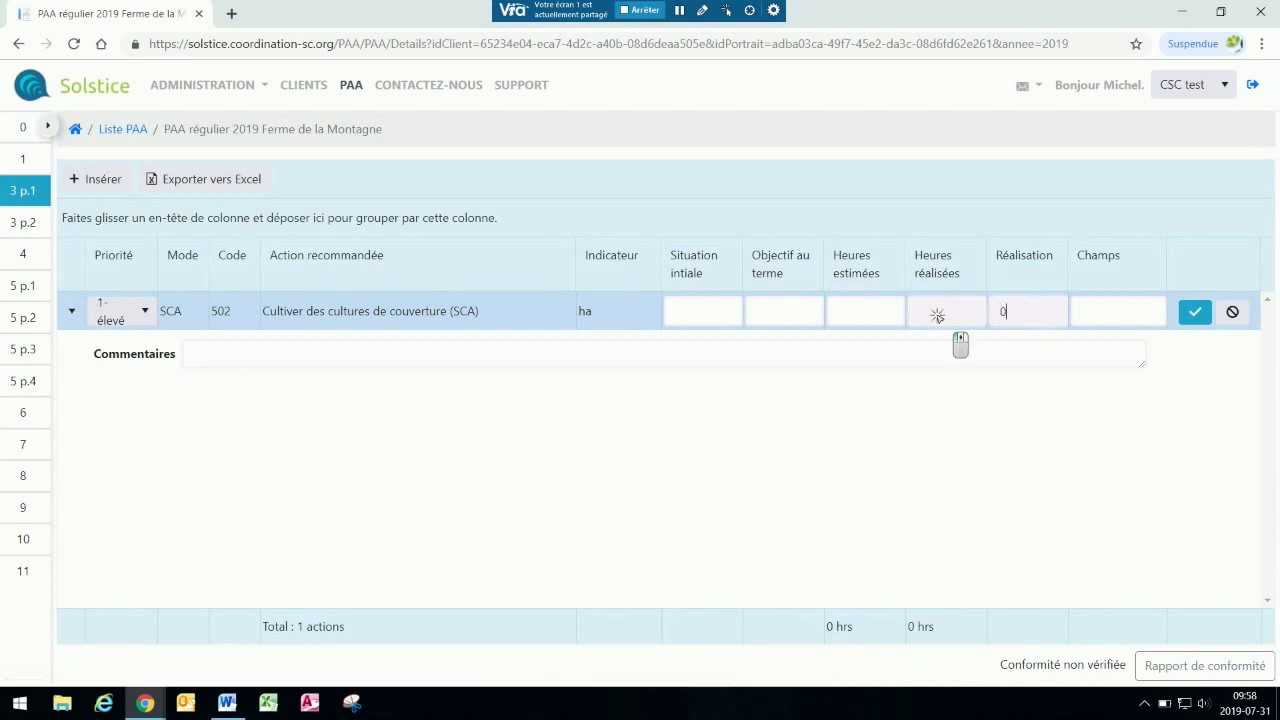
left_click(880, 312)
type("10")
- Set action 502's Objectif au terme to 20 and Situation intiale to 0, and save the row
left_click(790, 311)
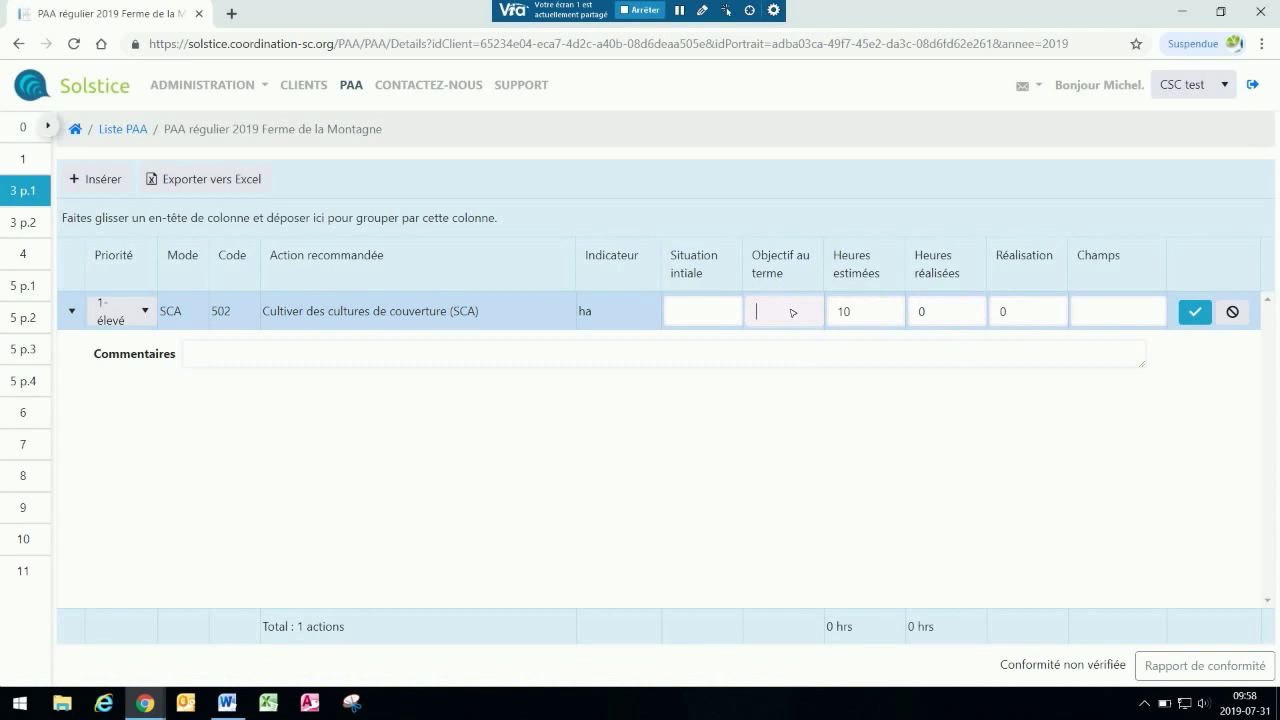
type("20")
left_click(692, 315)
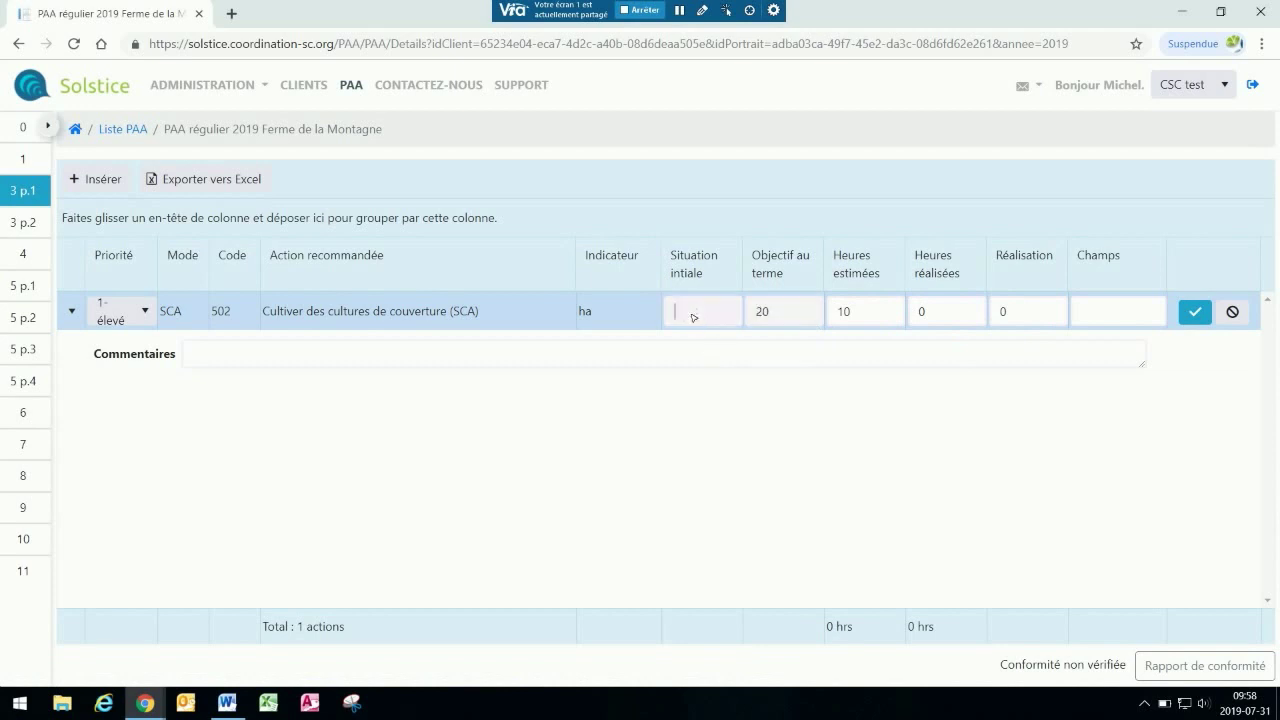
type("0")
left_click(1064, 407)
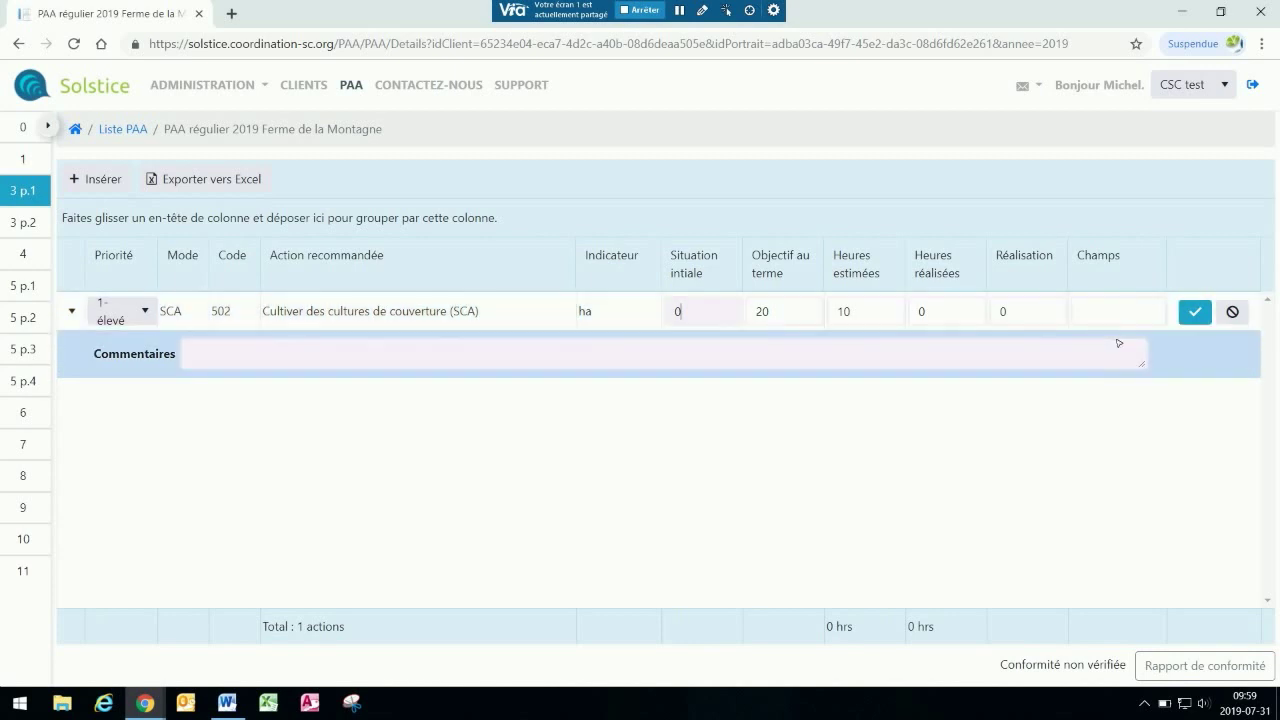
double_click(919, 313)
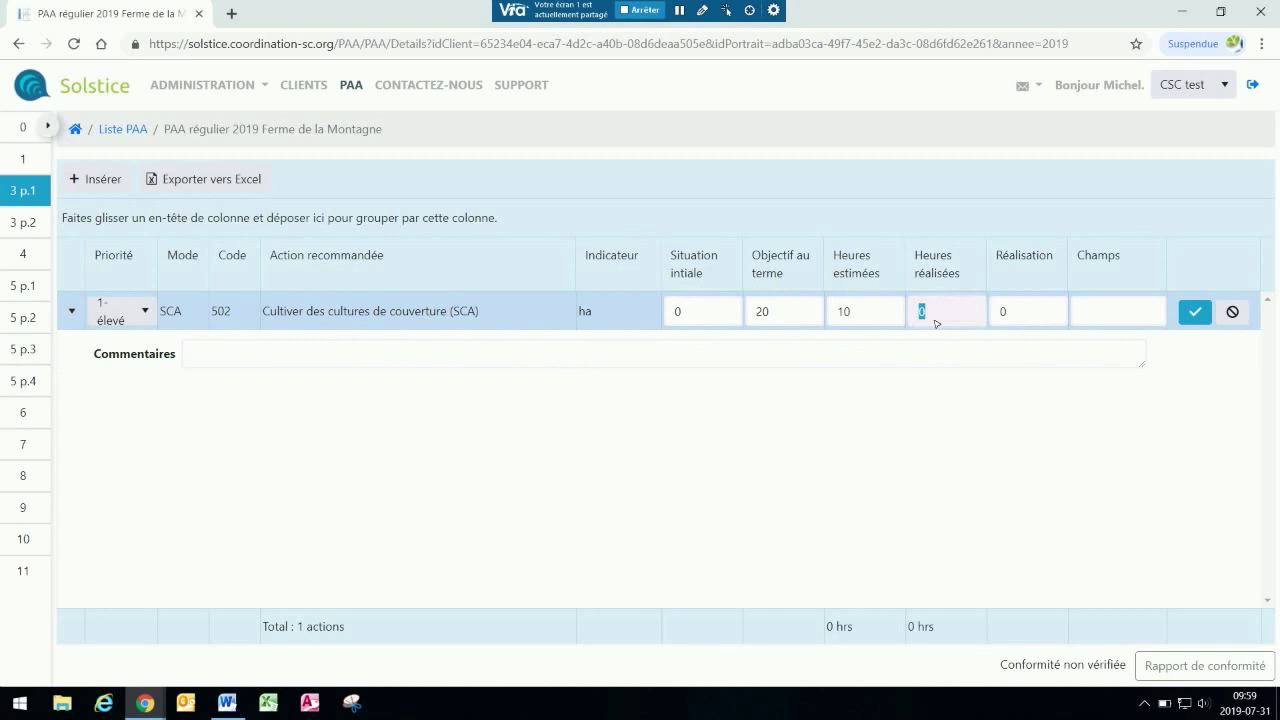
left_click(1089, 423)
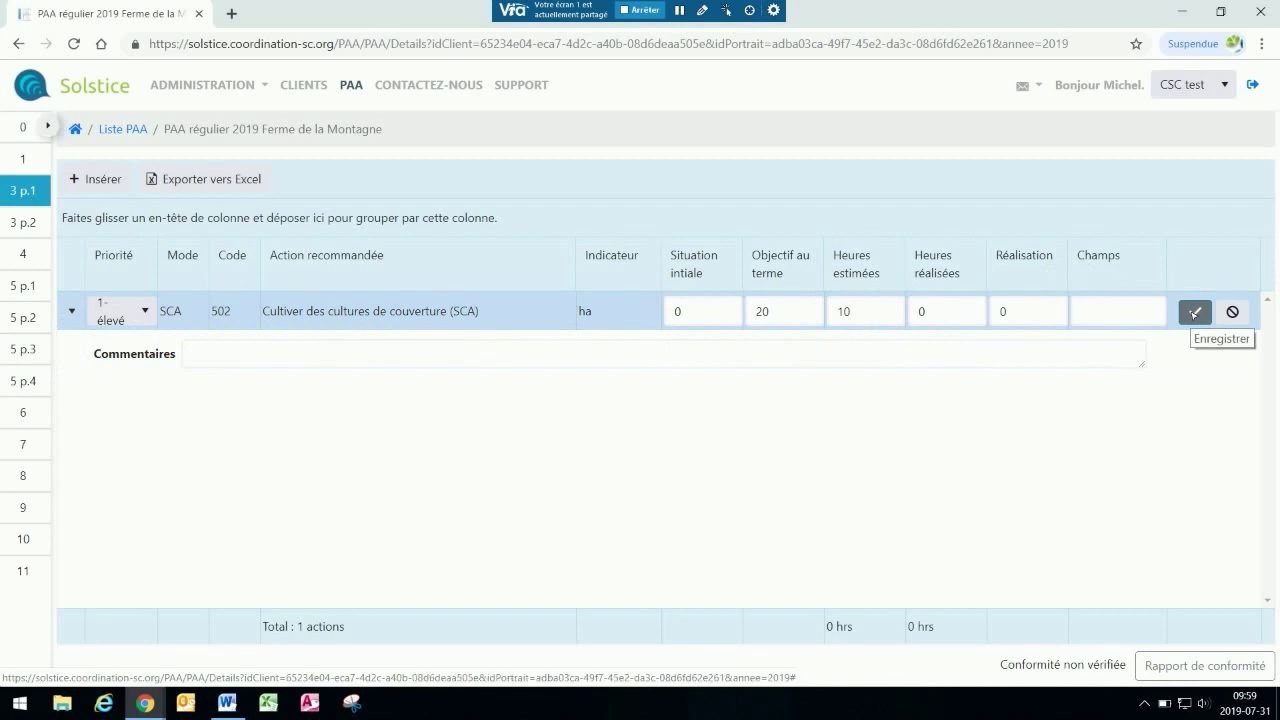
left_click(1195, 313)
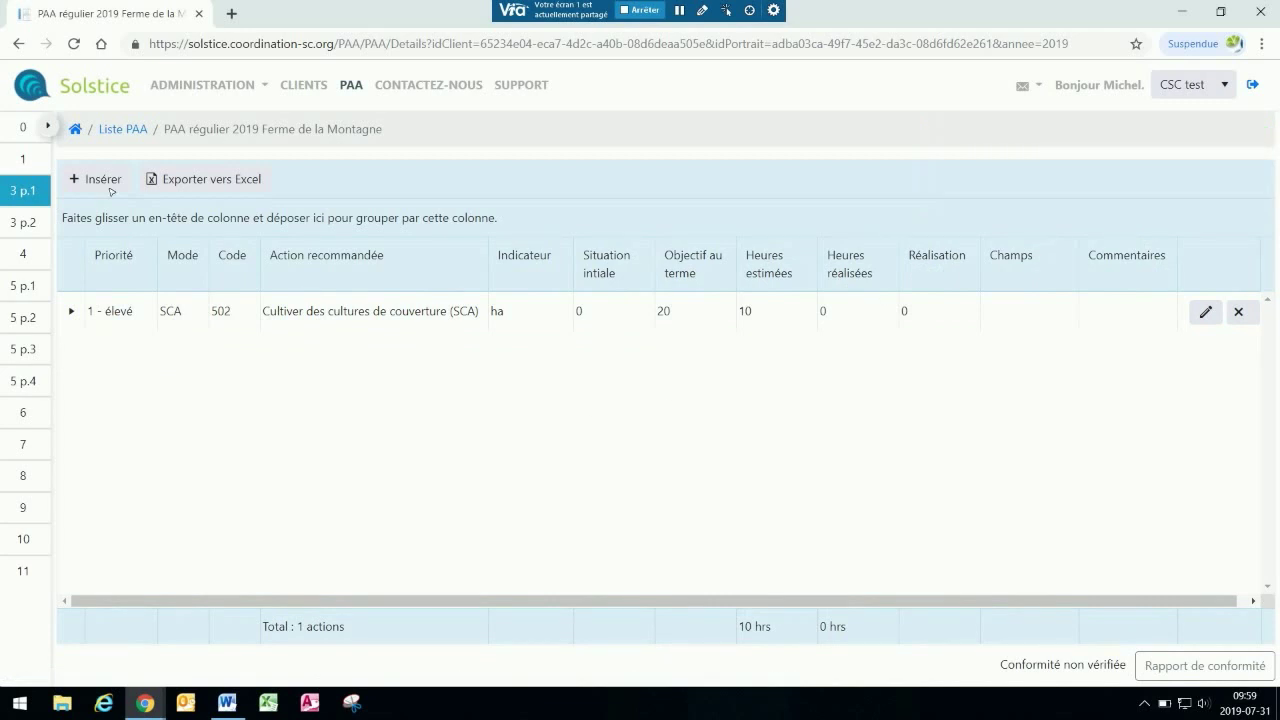
- Insert a new action row with priority 1 - élevé and recommended action 506 Faire du semis direct
left_click(104, 183)
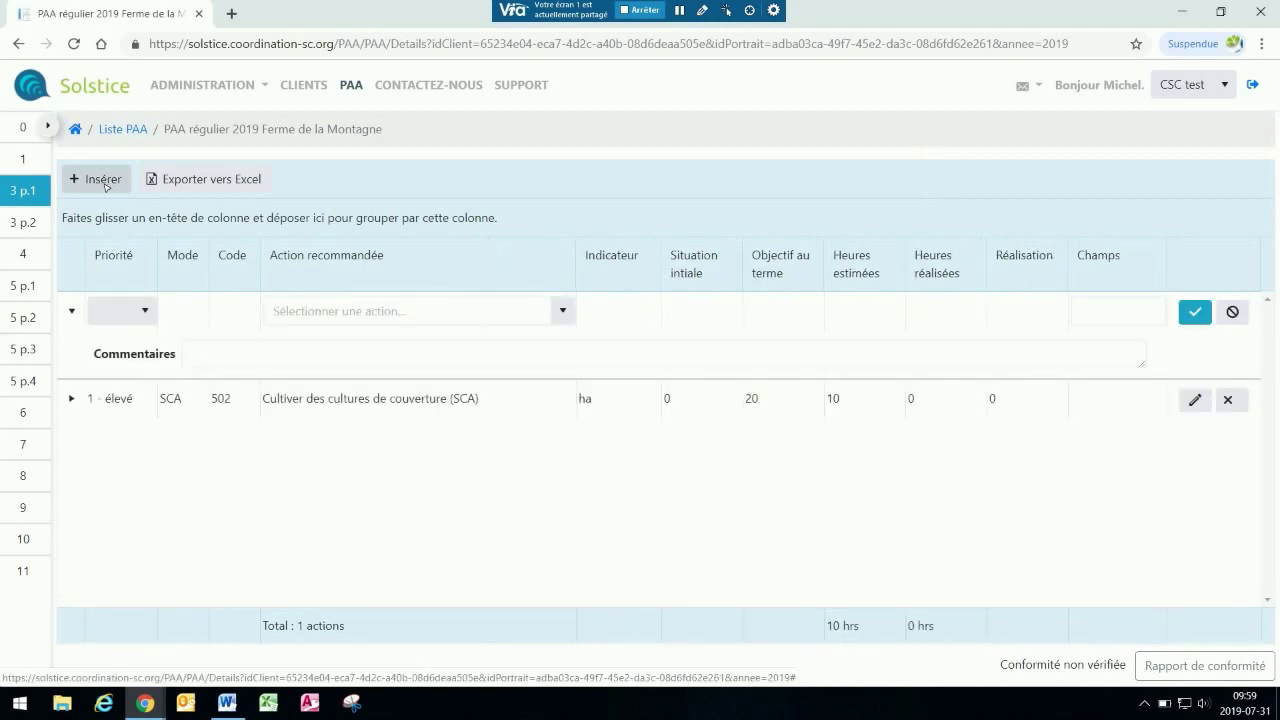
left_click(145, 311)
left_click(140, 345)
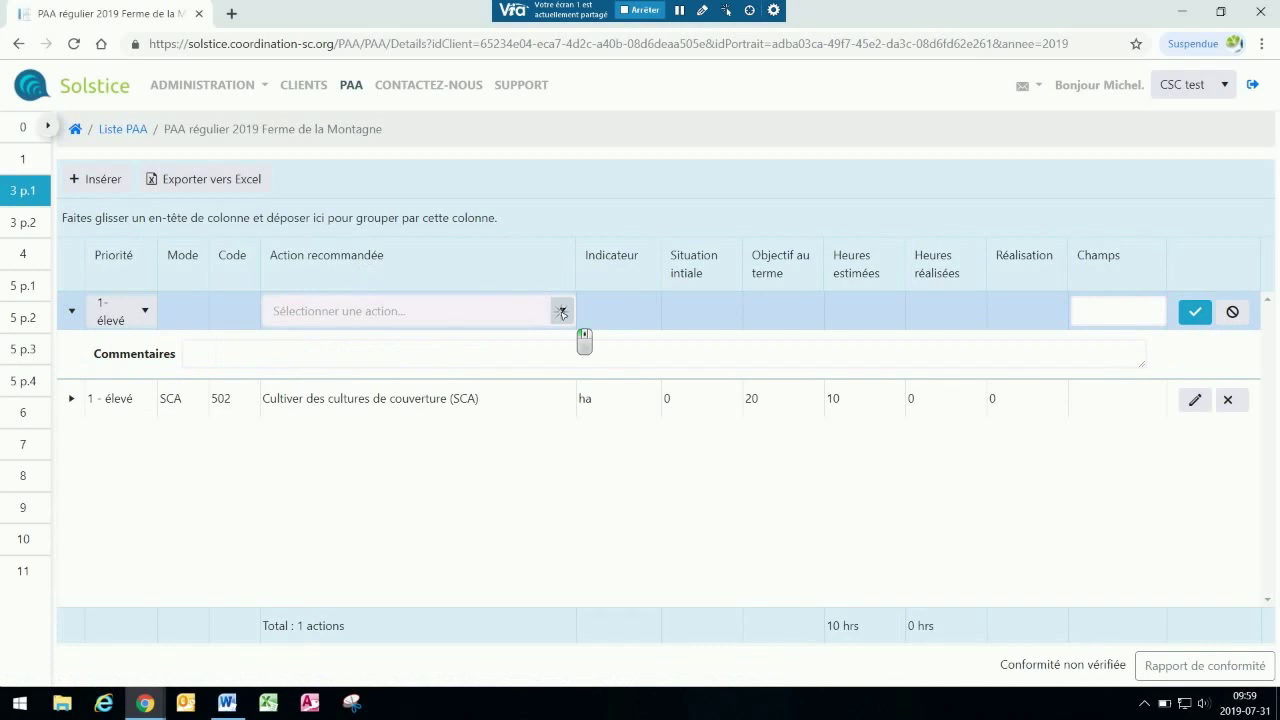
left_click(532, 316)
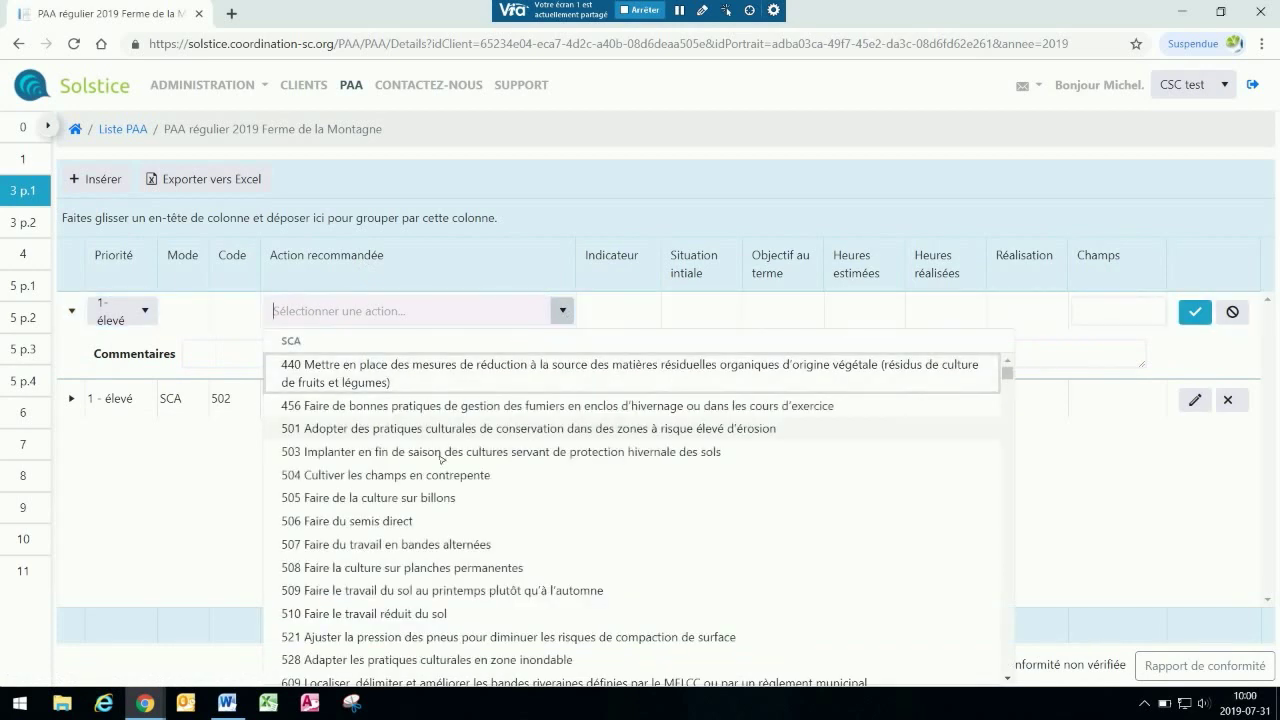
left_click(399, 523)
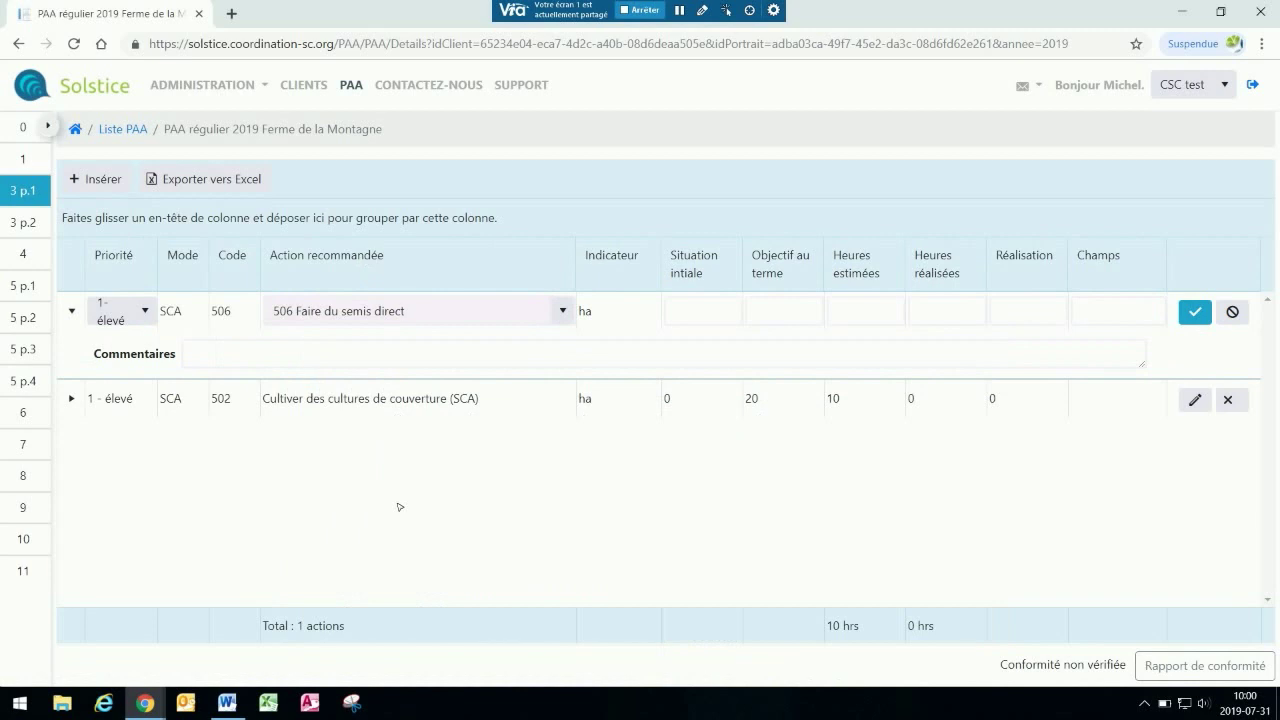
- Search the recommended actions by code 506 and reselect 506 Faire du semis direct for the new row
left_click_drag(425, 312, 262, 310)
type("506")
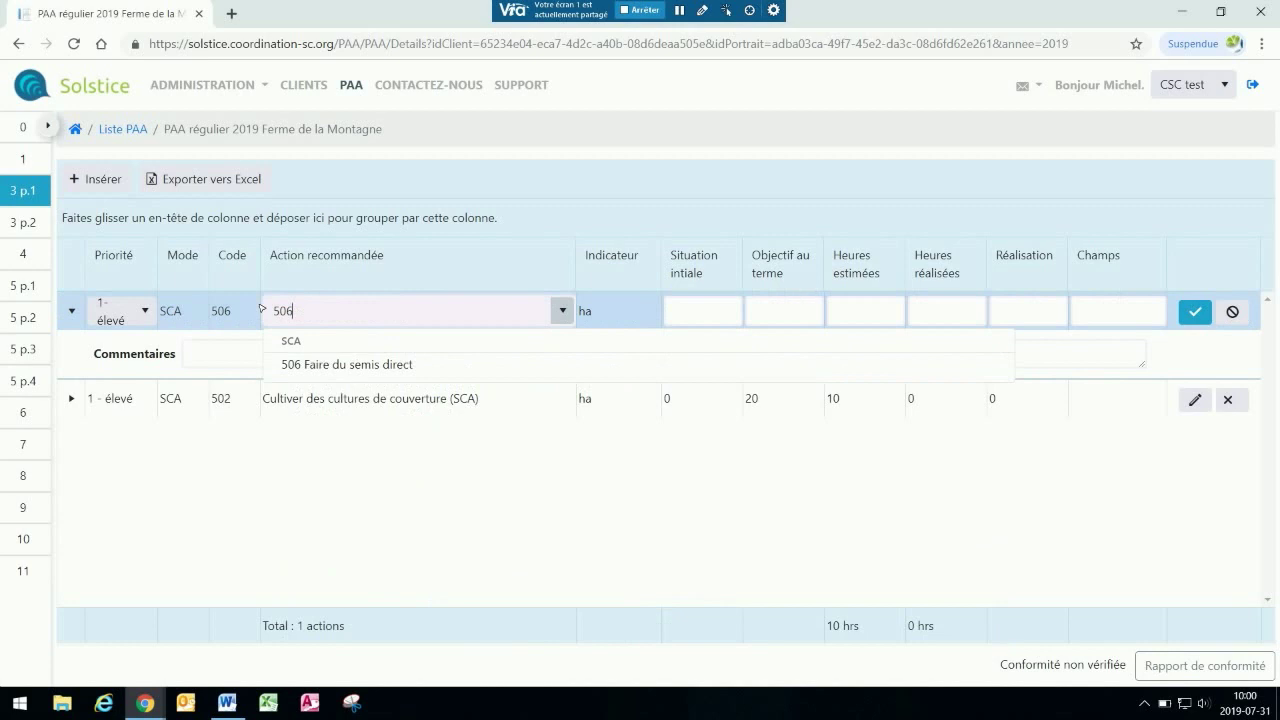
left_click(312, 366)
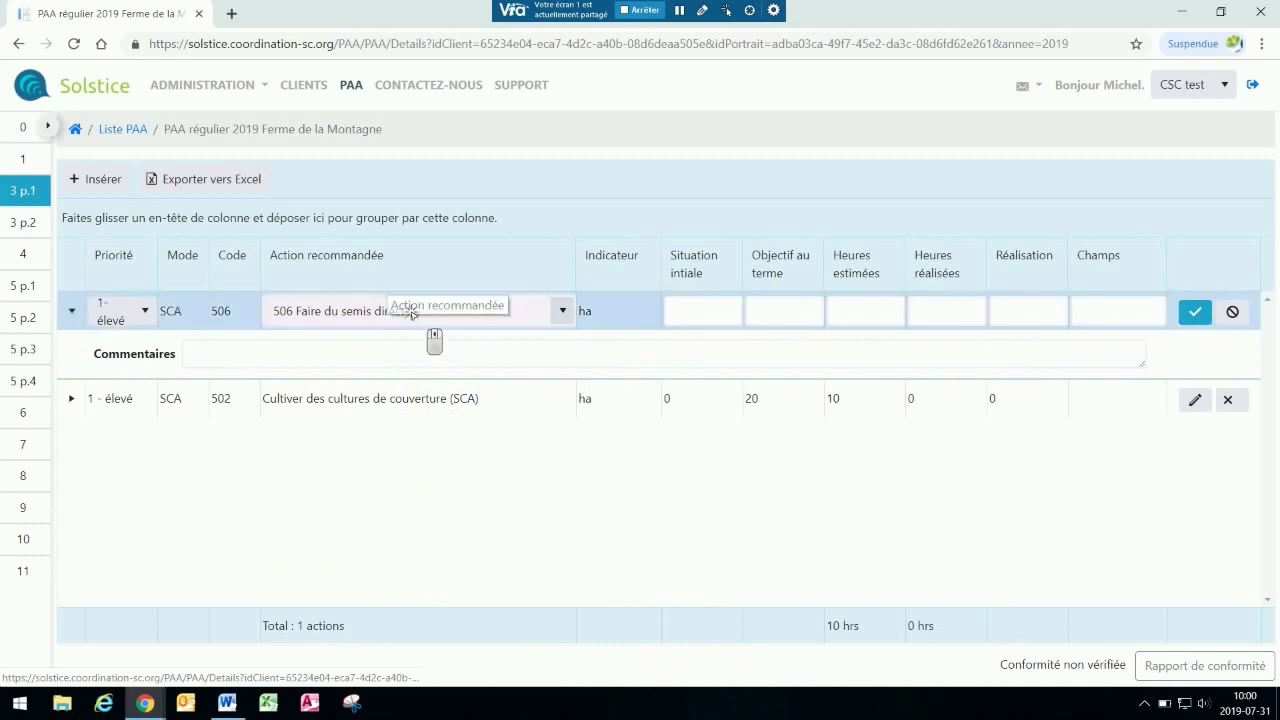
- Search the recommended actions for the word "semis" and pick 506 Faire du semis direct again
left_click_drag(414, 312, 249, 311)
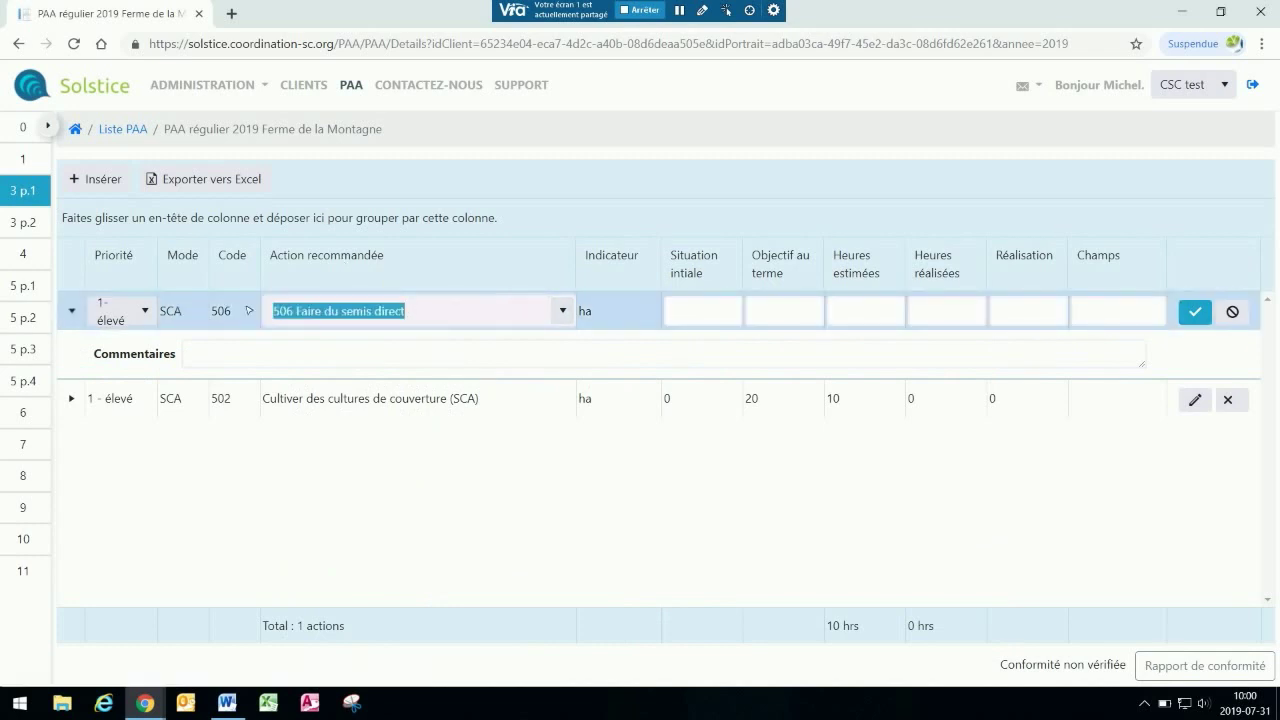
type("semi")
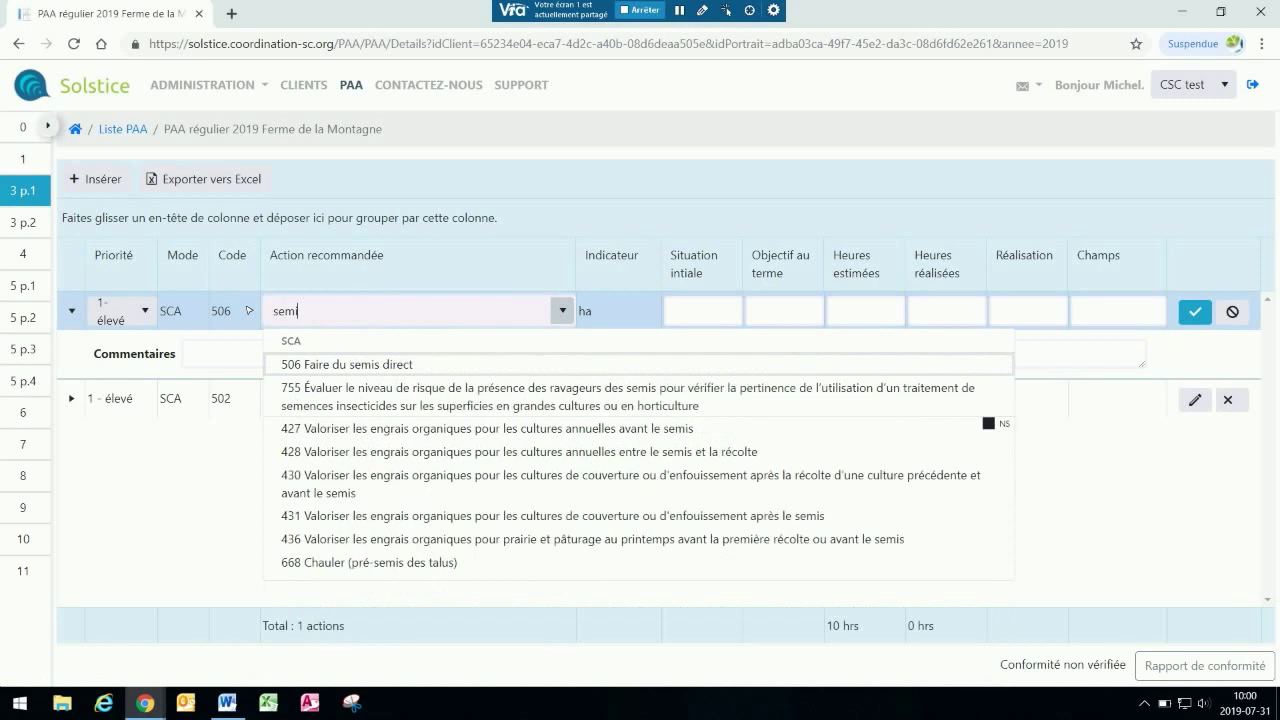
type("s")
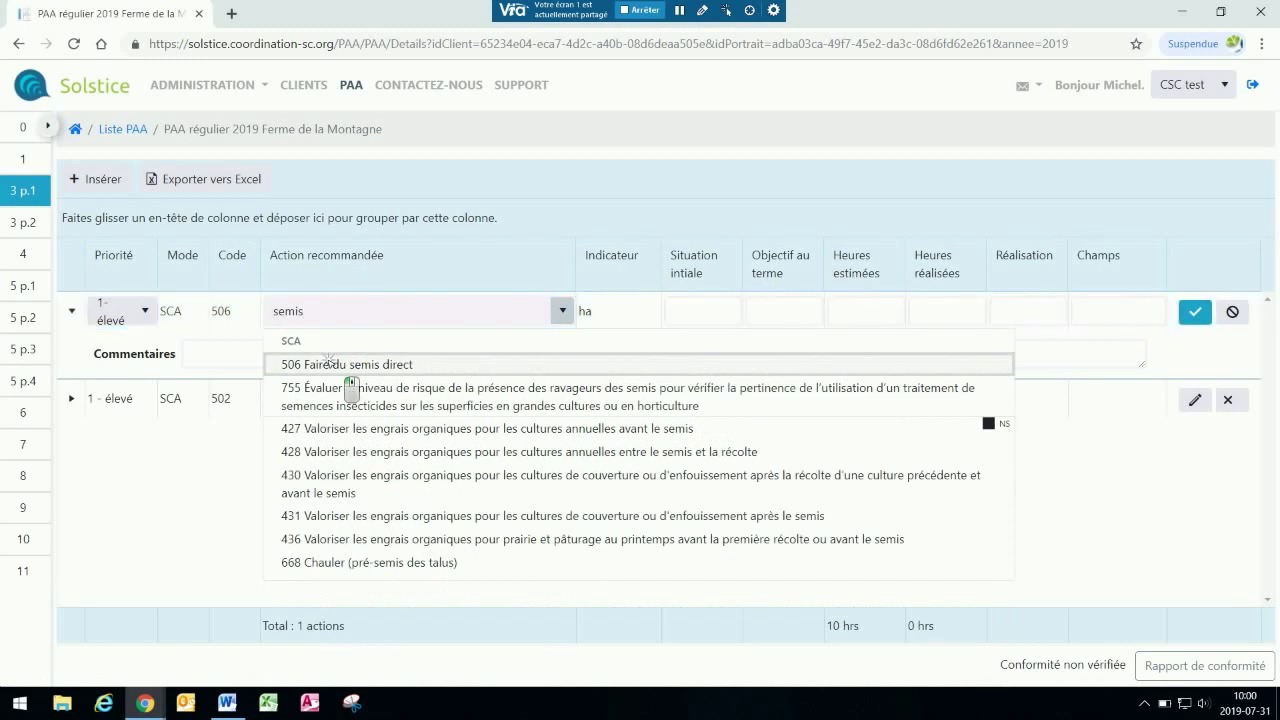
left_click(330, 363)
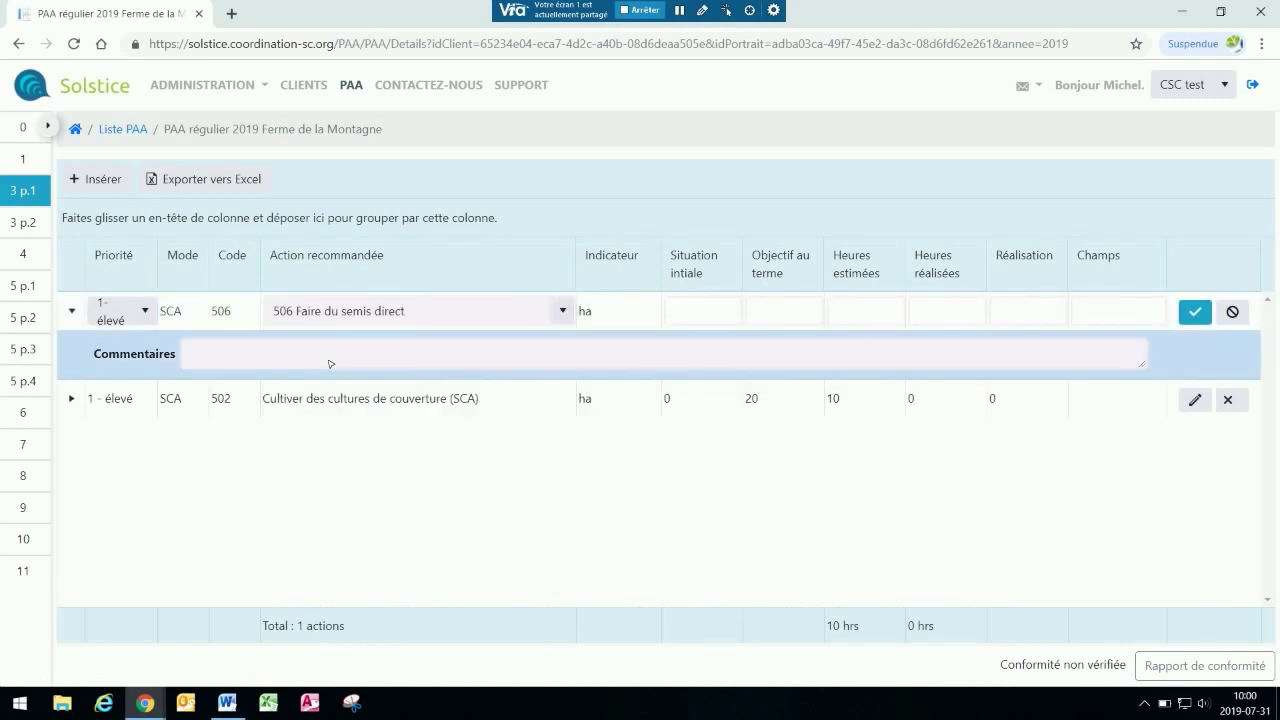
- Fill the action 506 row with Objectif au terme 20 and 0 for Situation intiale, Heures estimées, Heures réalisées and Réalisation, and save it
left_click(698, 312)
type("0")
left_click(800, 311)
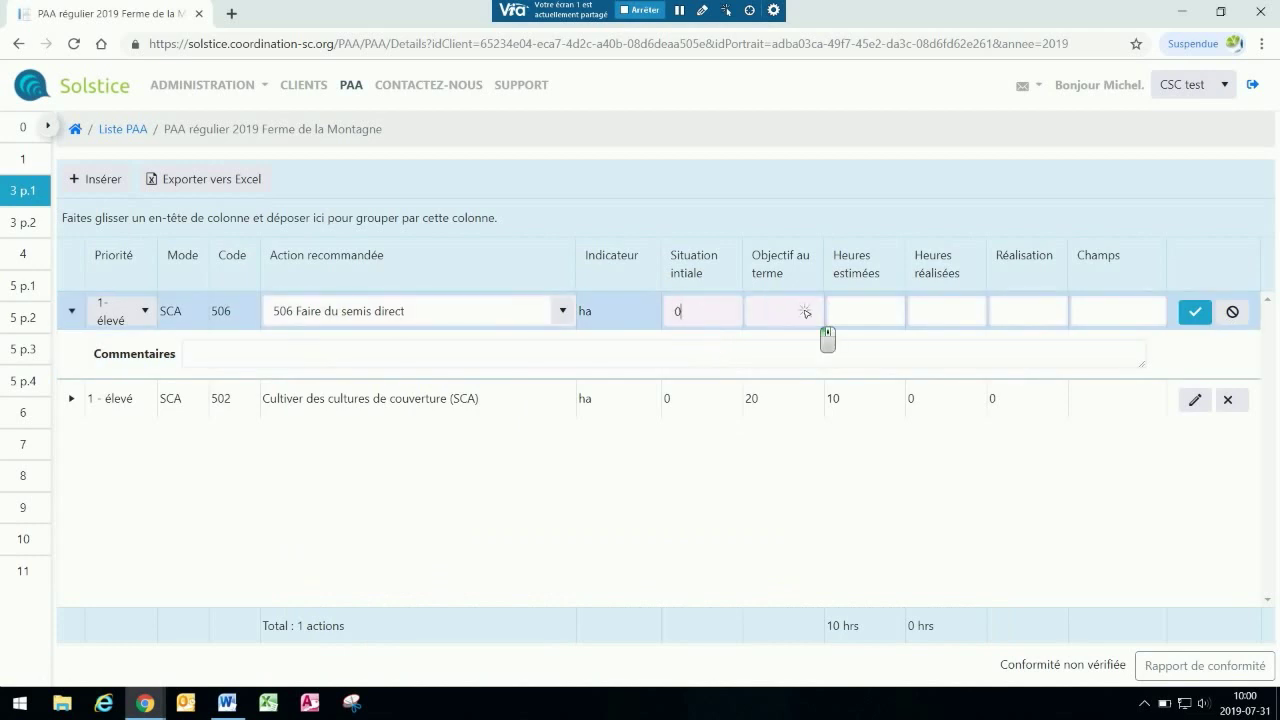
type("20")
left_click(860, 314)
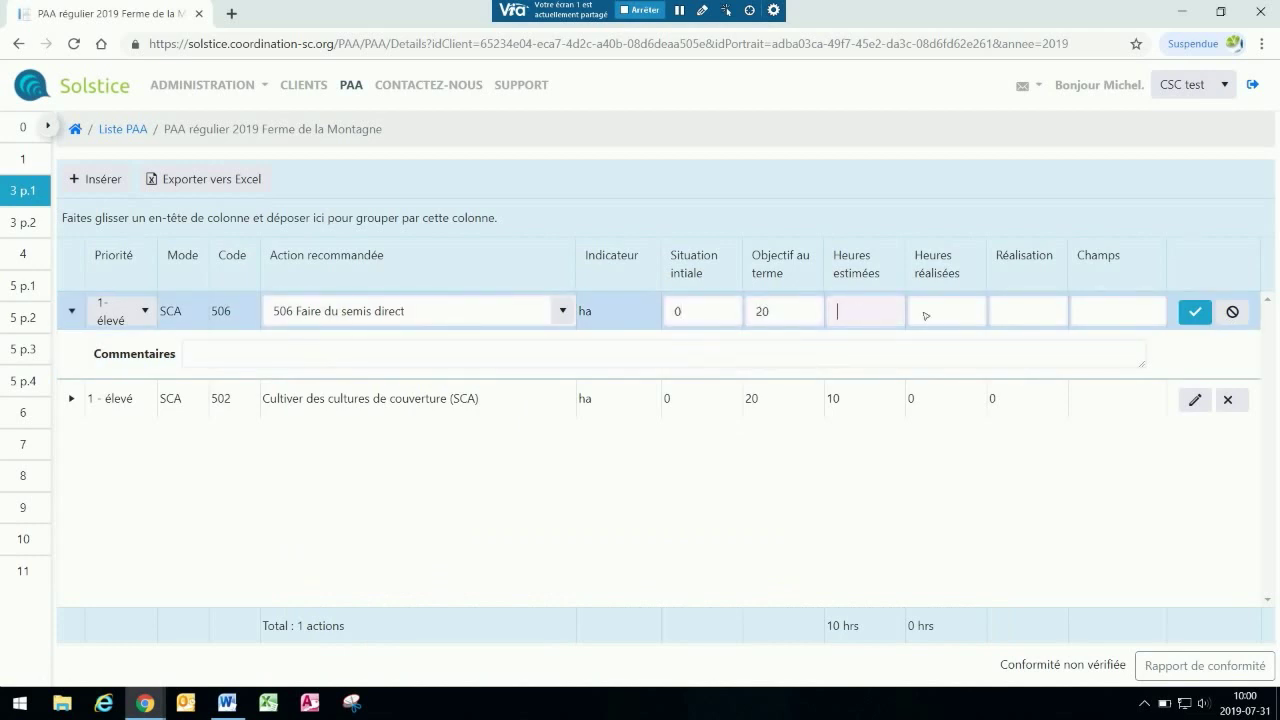
type("0")
left_click(960, 312)
type("0")
left_click(1050, 314)
type("0")
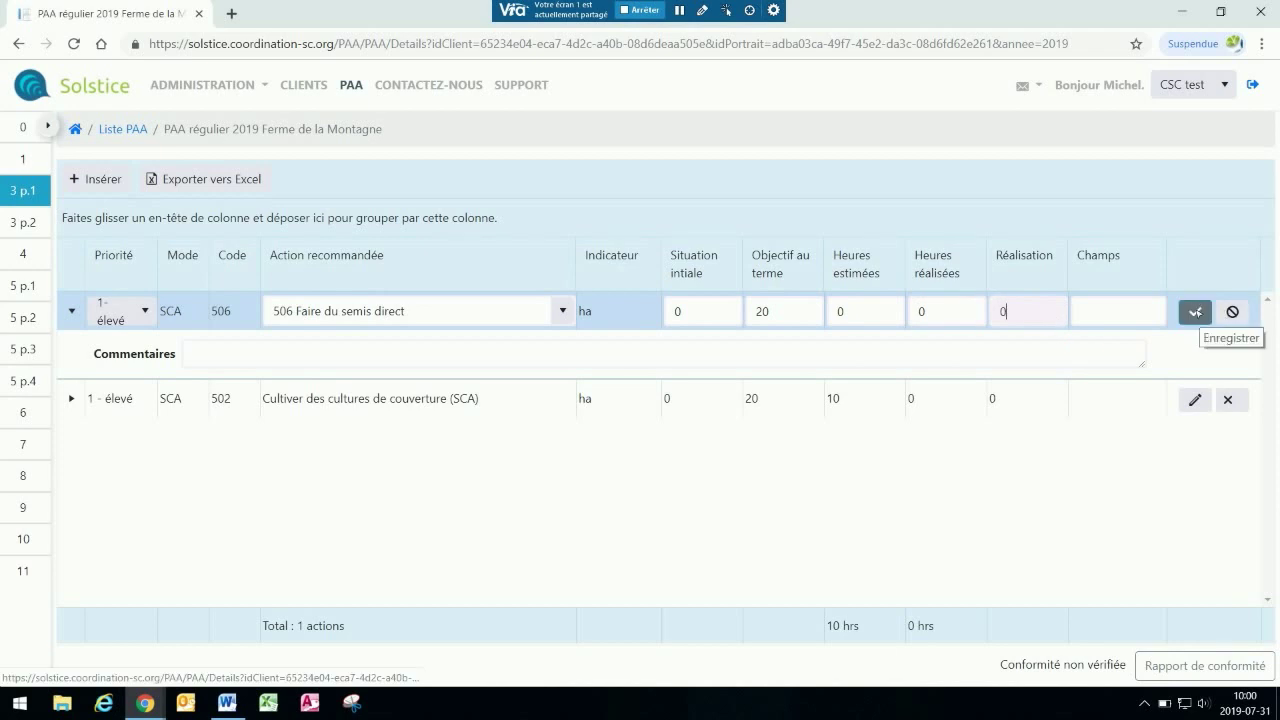
left_click(1195, 312)
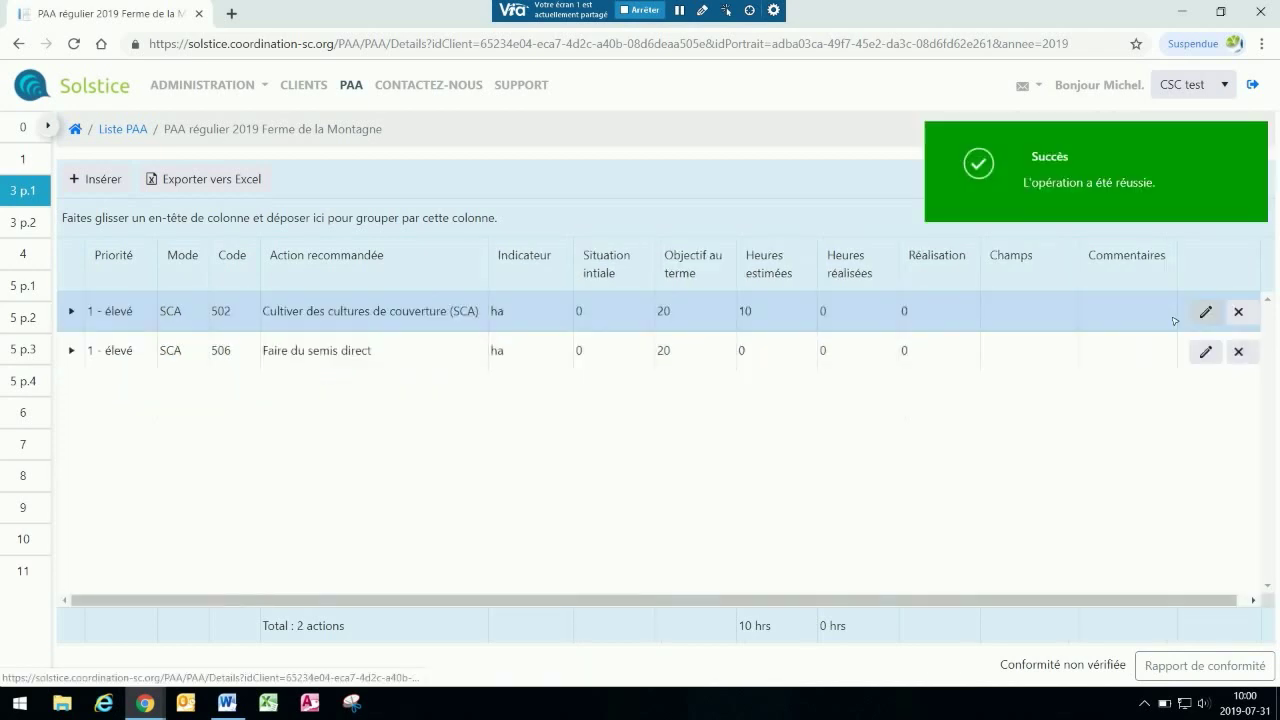